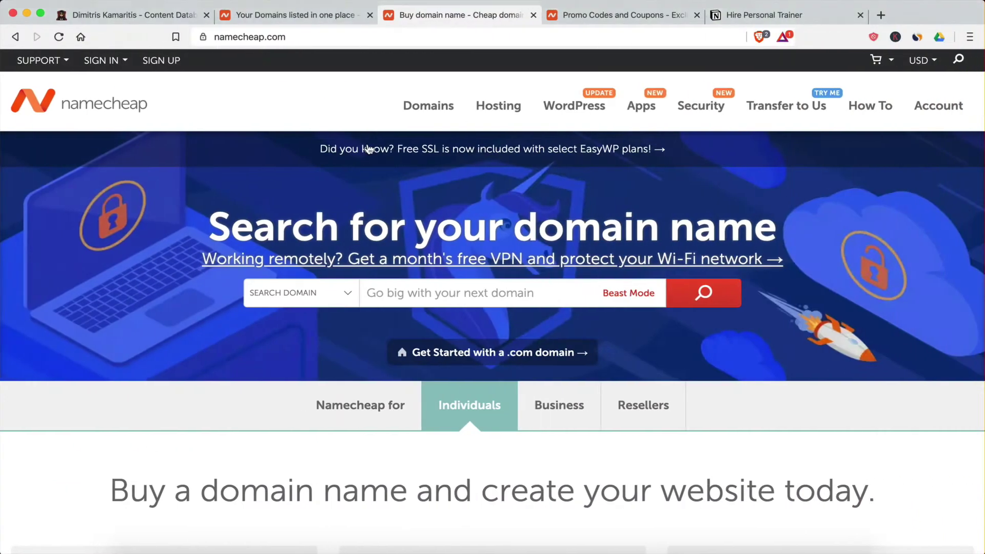
# Reload the Notion content database page from its address bar.
pyautogui.click(146, 18)
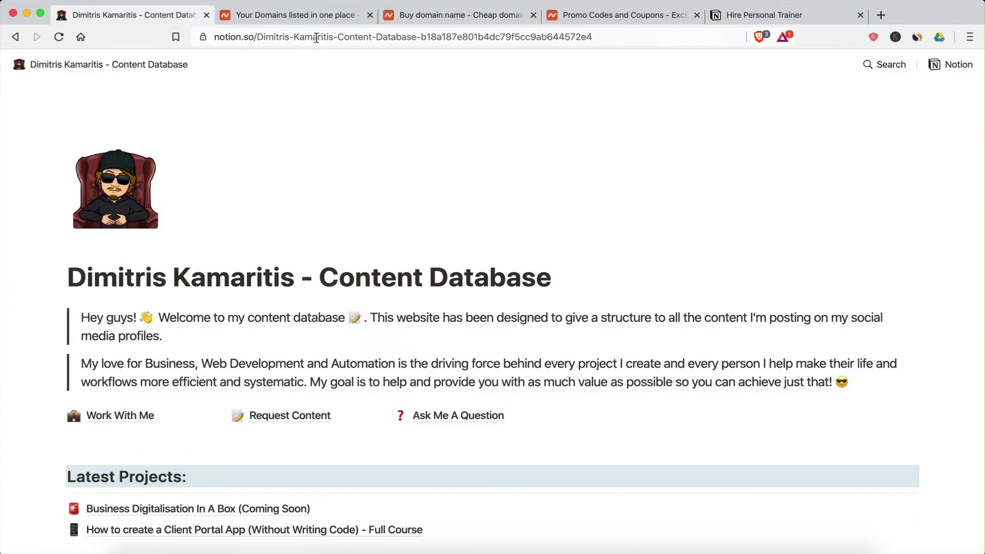
pyautogui.click(305, 40)
pyautogui.click(215, 39)
pyautogui.moveTo(216, 38); pyautogui.dragTo(633, 48)
pyautogui.click(655, 41)
pyautogui.press('Return')
# Replace the Notion address, fixing typos, to visit dimitriskamaritis.com.
pyautogui.click(526, 36)
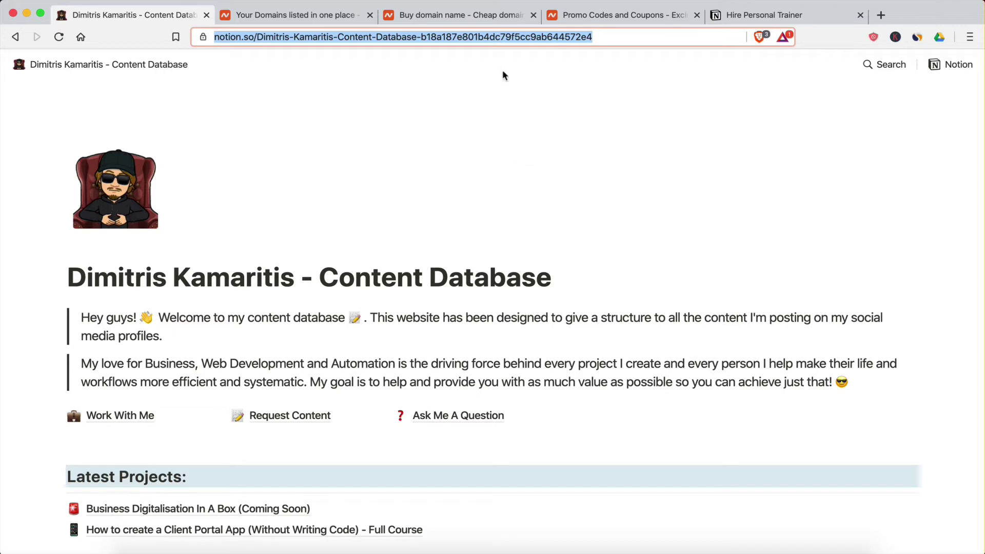
pyautogui.doubleClick(490, 36)
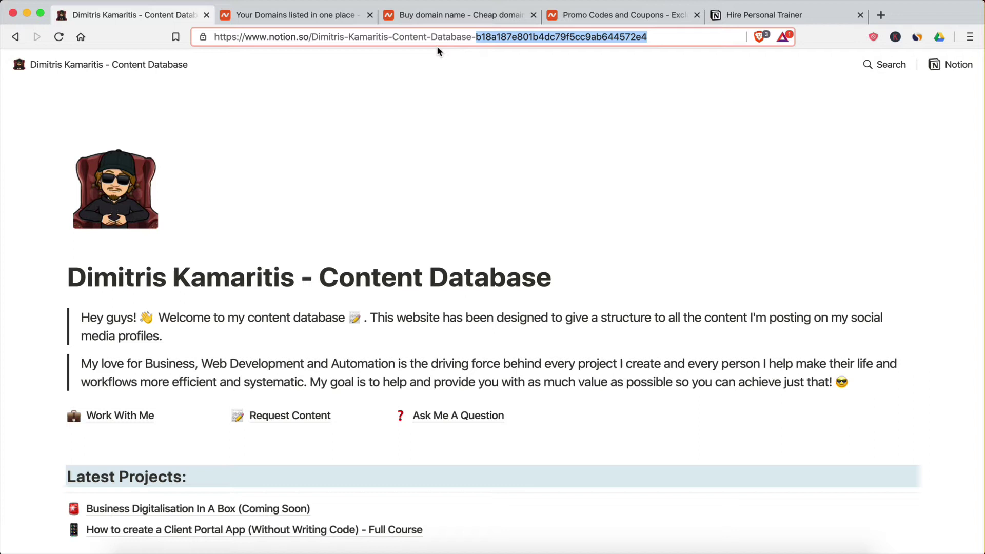
pyautogui.write('d')
pyautogui.press('super+a')
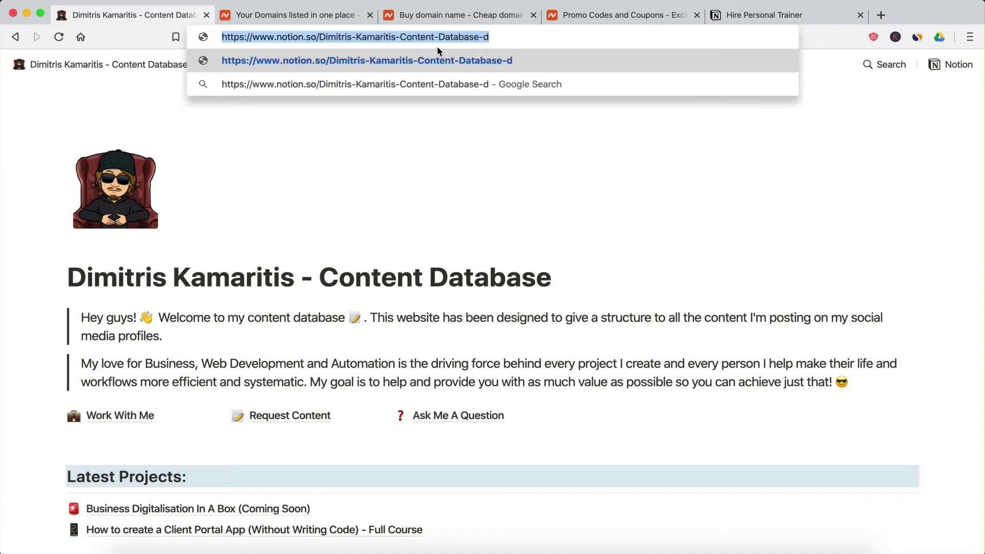
pyautogui.write('dimitris')
pyautogui.press('BackSpace')
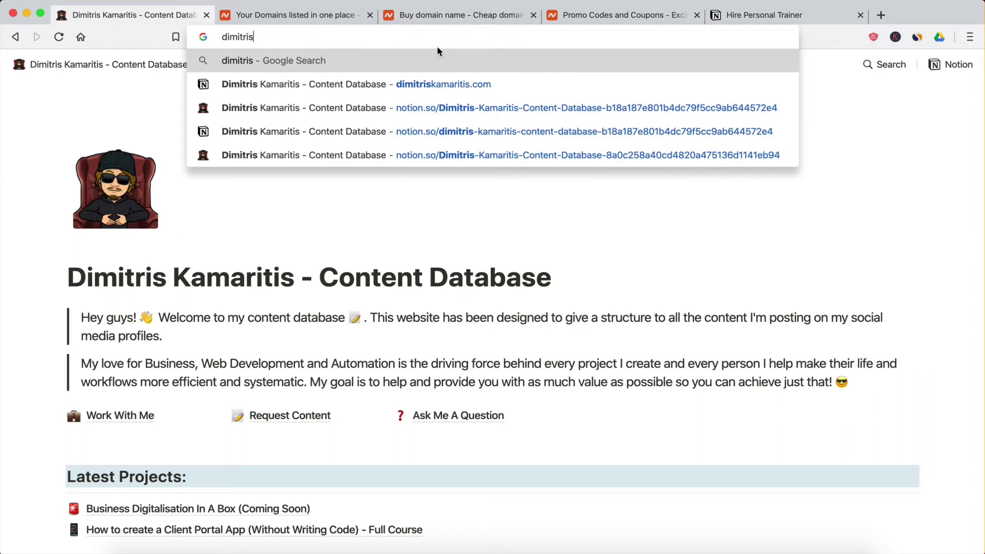
pyautogui.write('la')
pyautogui.press('BackSpace')
pyautogui.press('BackSpace')
pyautogui.write('kamaritis')
pyautogui.press('BackSpace')
pyautogui.write('.com')
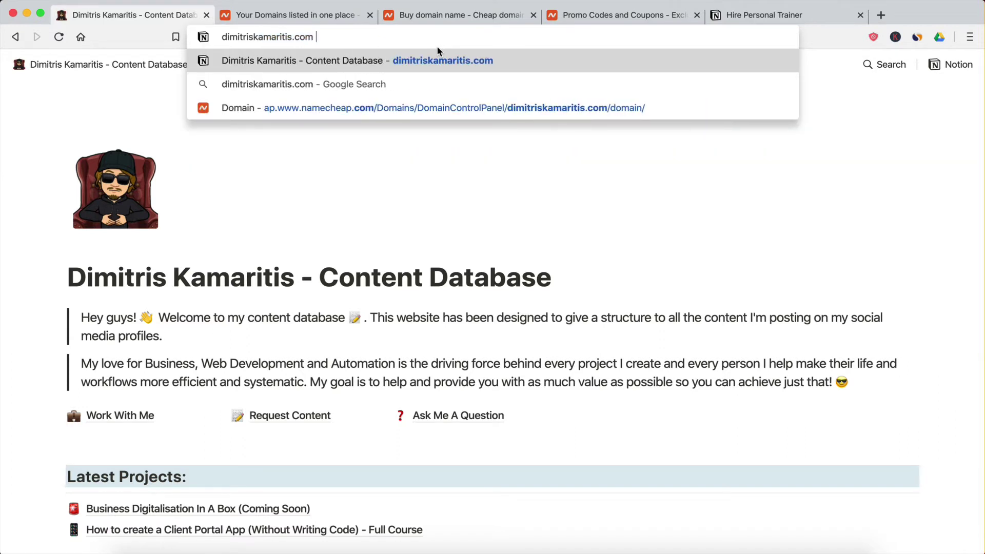
pyautogui.write("'")
pyautogui.press('BackSpace')
pyautogui.press('Return')
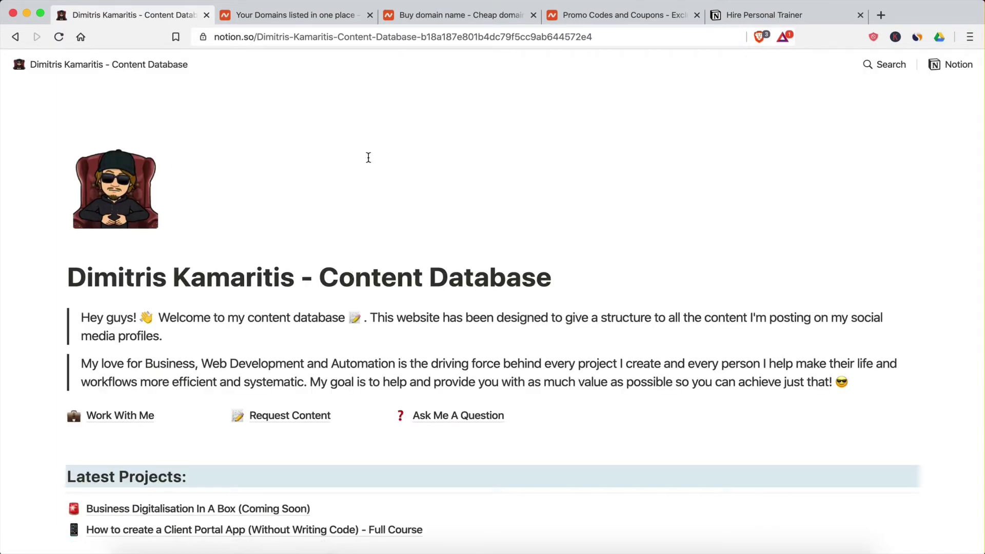
# Search the Namecheap homepage for hjhfdhfjdhf.com, then view the monthly coupons page.
pyautogui.click(282, 20)
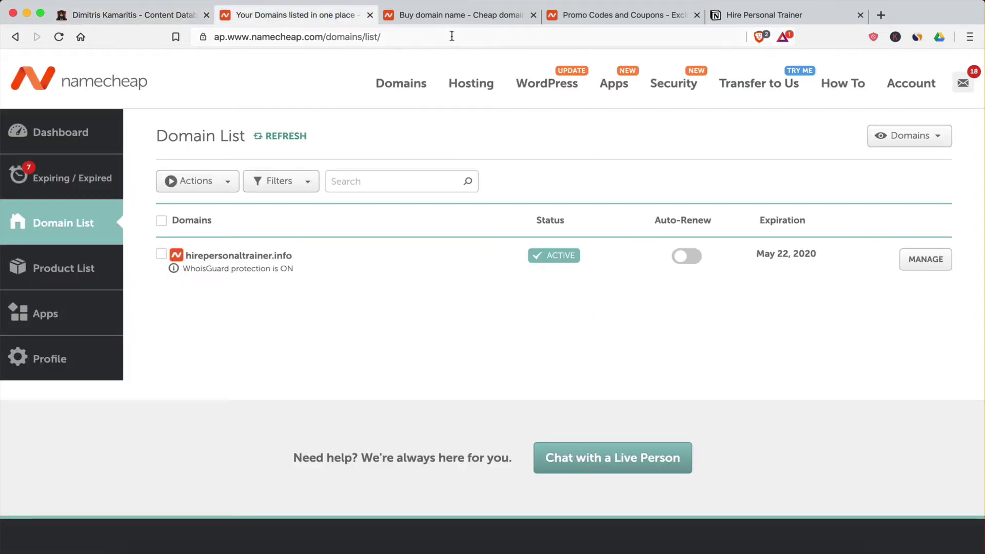
pyautogui.click(424, 19)
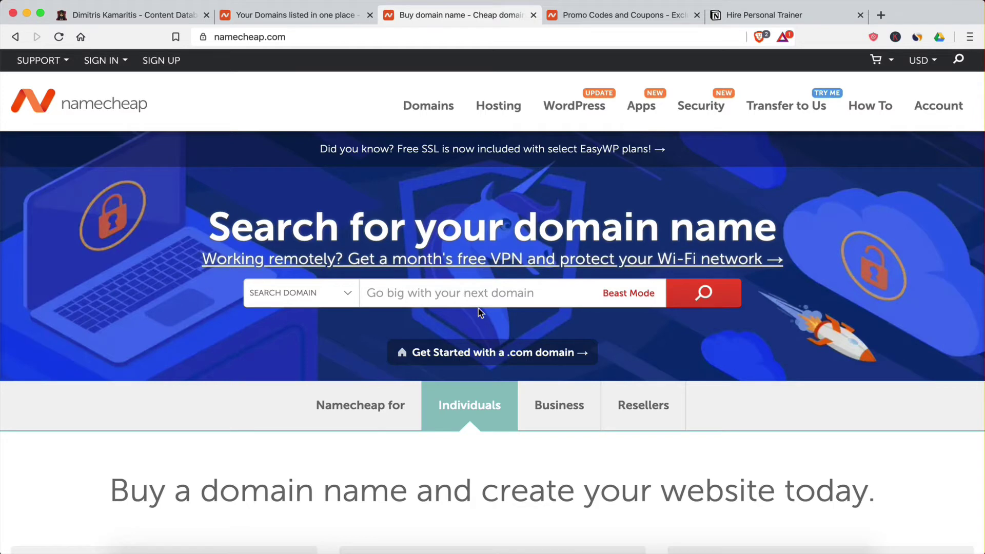
pyautogui.click(462, 286)
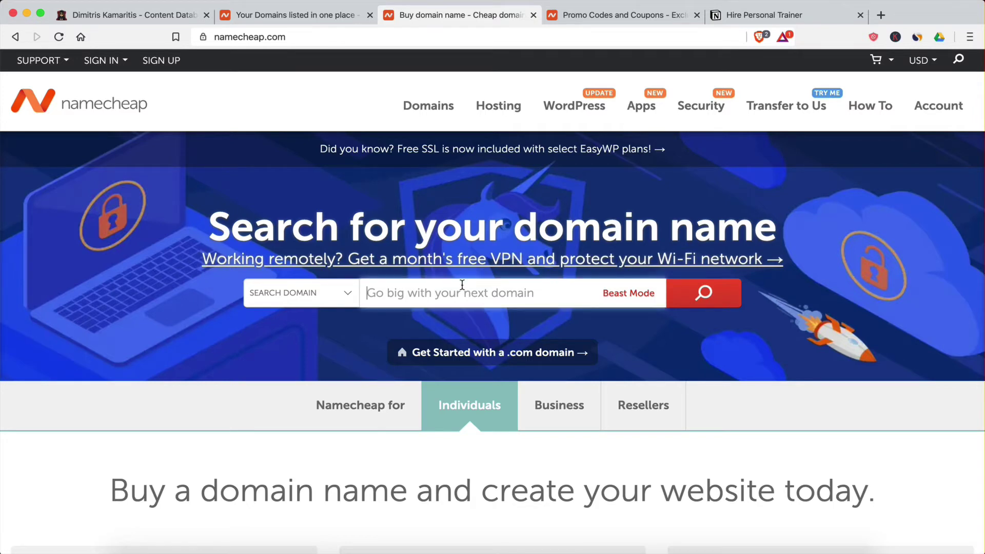
pyautogui.write('hjhfdhfjdhf.c')
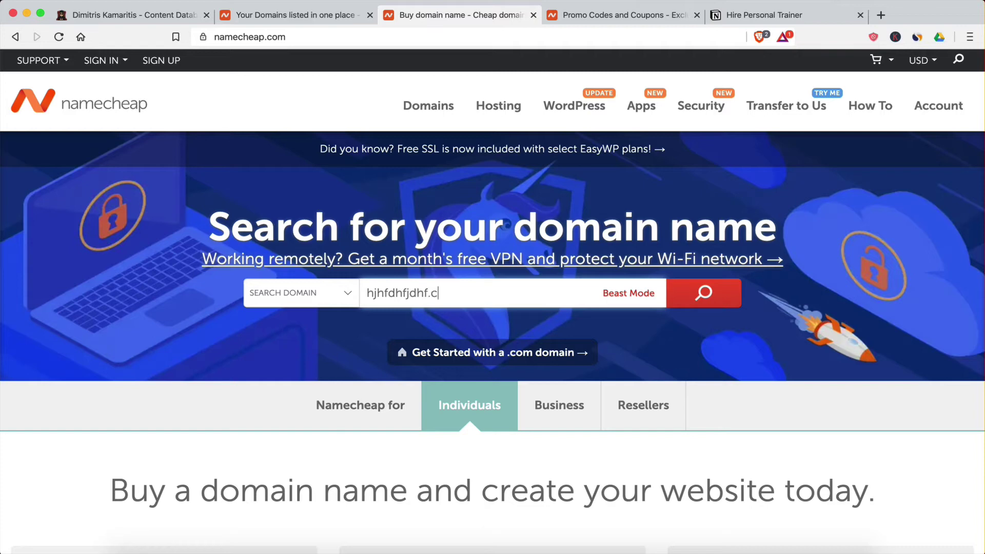
pyautogui.write('om')
pyautogui.press('Return')
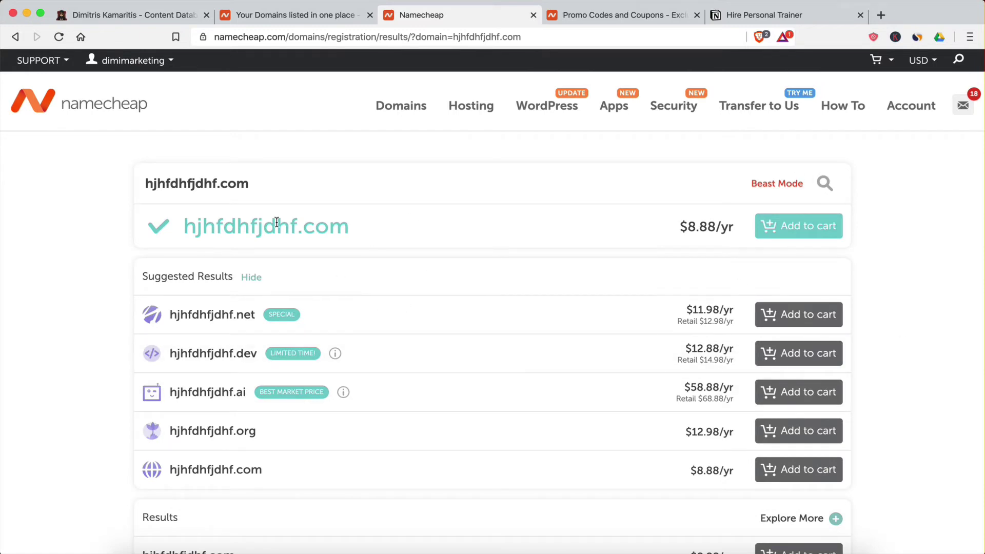
pyautogui.scroll(-10, 283, 207)
pyautogui.scroll(-1, 267, 202)
pyautogui.scroll(-2, 238, 448)
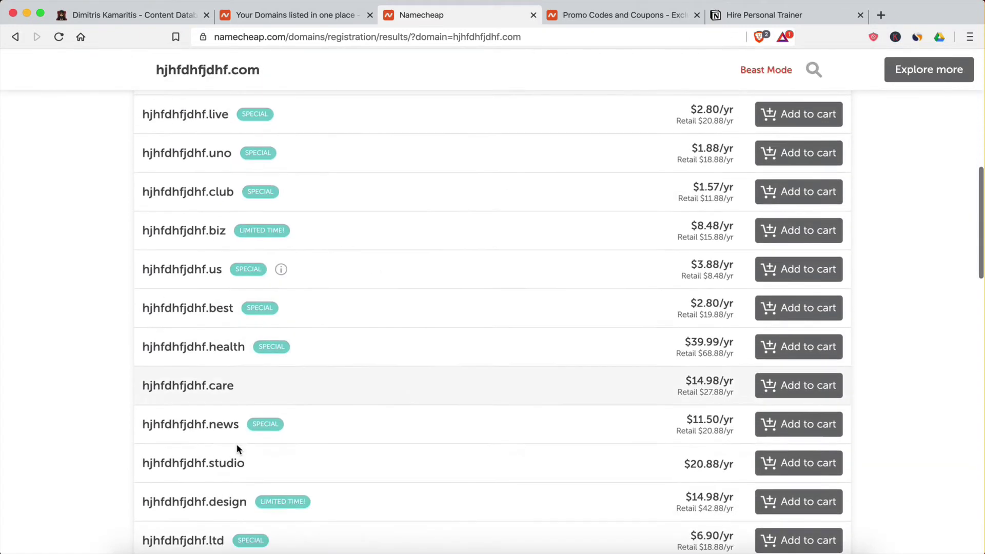
pyautogui.scroll(-5, 236, 450)
pyautogui.scroll(-1, 236, 450)
pyautogui.scroll(3, 236, 449)
pyautogui.scroll(10, 237, 449)
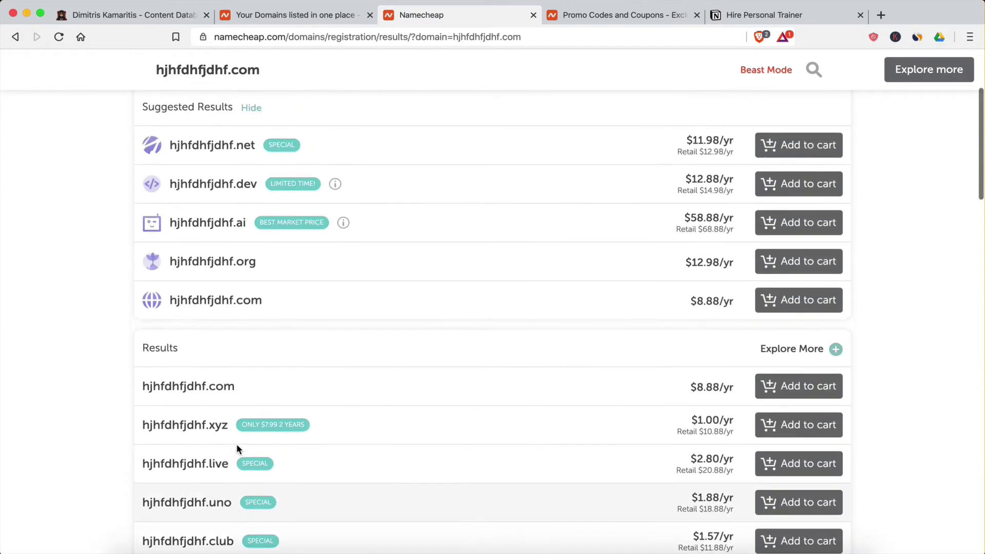
pyautogui.scroll(2, 236, 450)
pyautogui.scroll(1, 236, 444)
pyautogui.scroll(2, 466, 226)
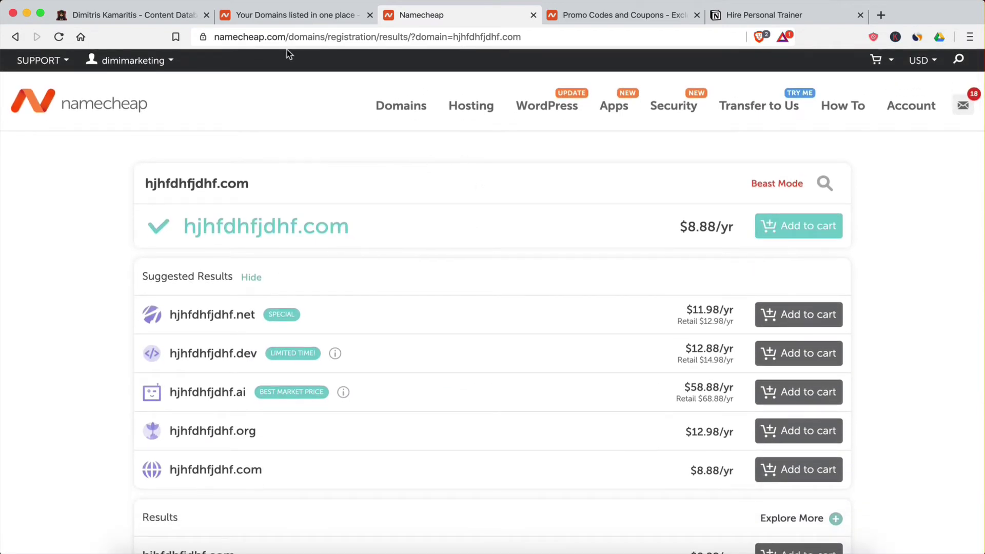
pyautogui.click(582, 23)
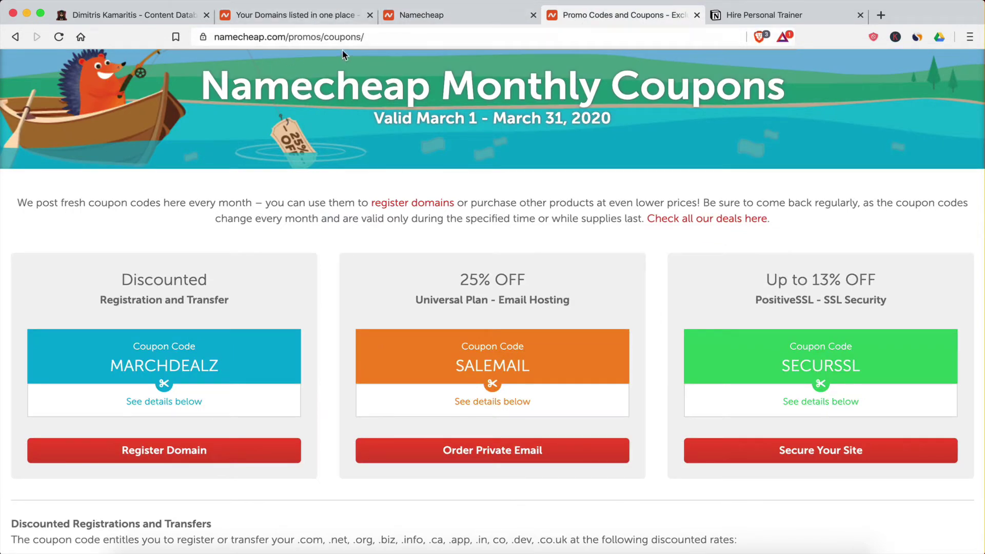
pyautogui.scroll(-1, 295, 367)
pyautogui.scroll(2, 231, 315)
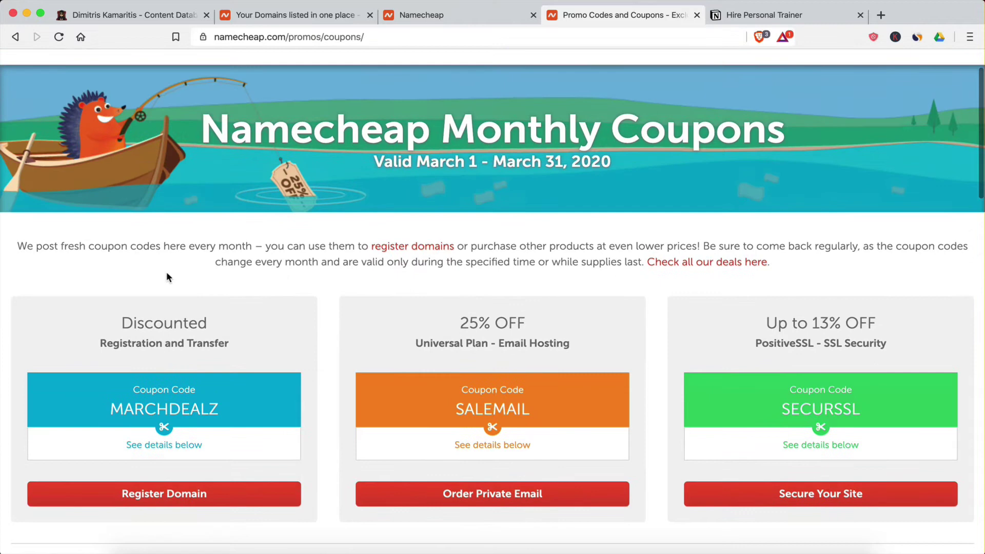
pyautogui.scroll(-2, 196, 264)
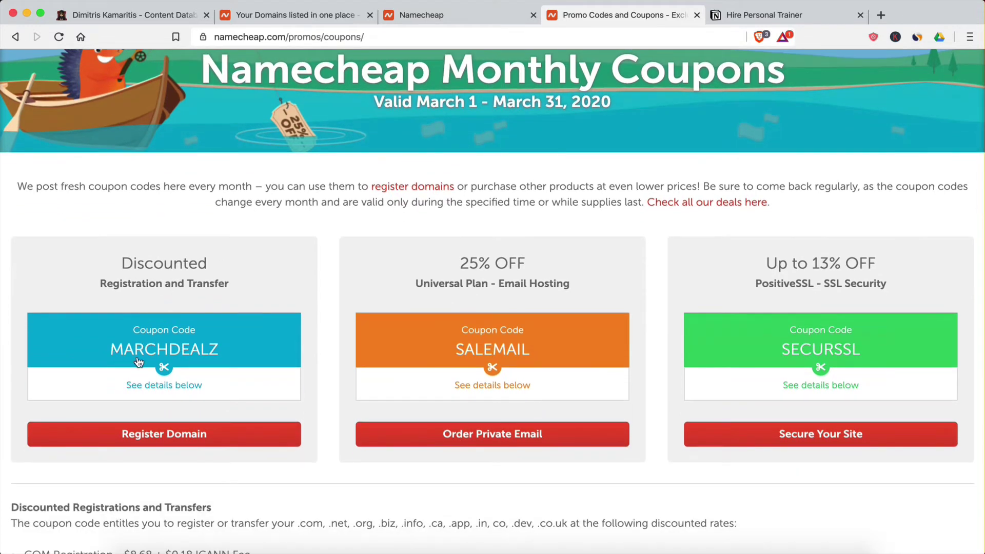
# Read the MARCHDEALZ Registration and Transfer coupon, then go back to the hjhfdhfjdhf.com results.
pyautogui.moveTo(101, 281); pyautogui.dragTo(237, 282)
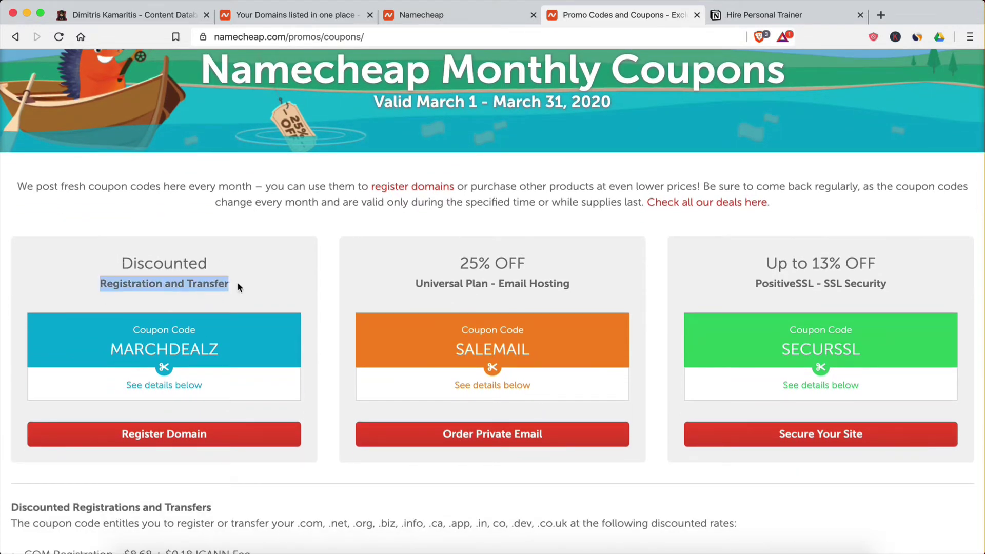
pyautogui.click(237, 281)
pyautogui.doubleClick(120, 290)
pyautogui.click(263, 286)
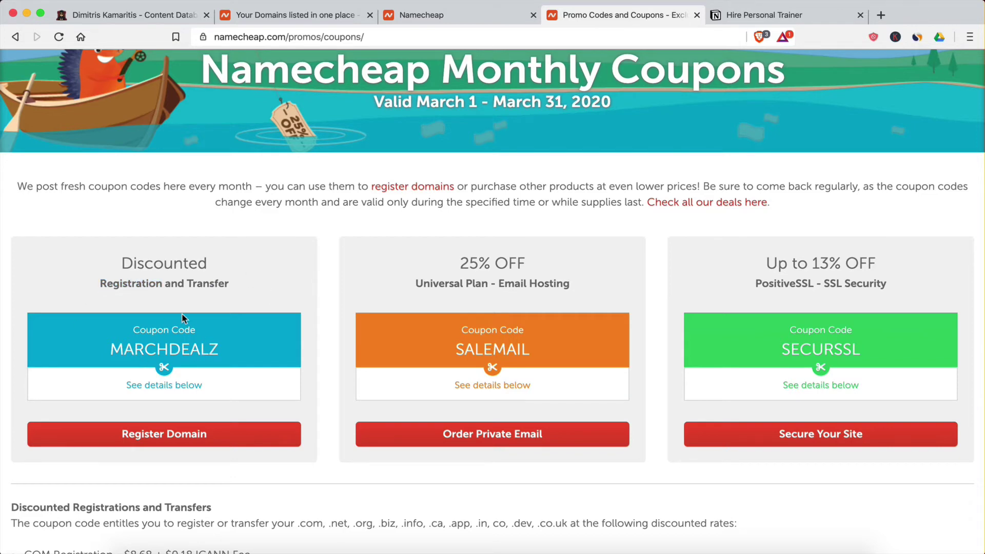
pyautogui.click(501, 15)
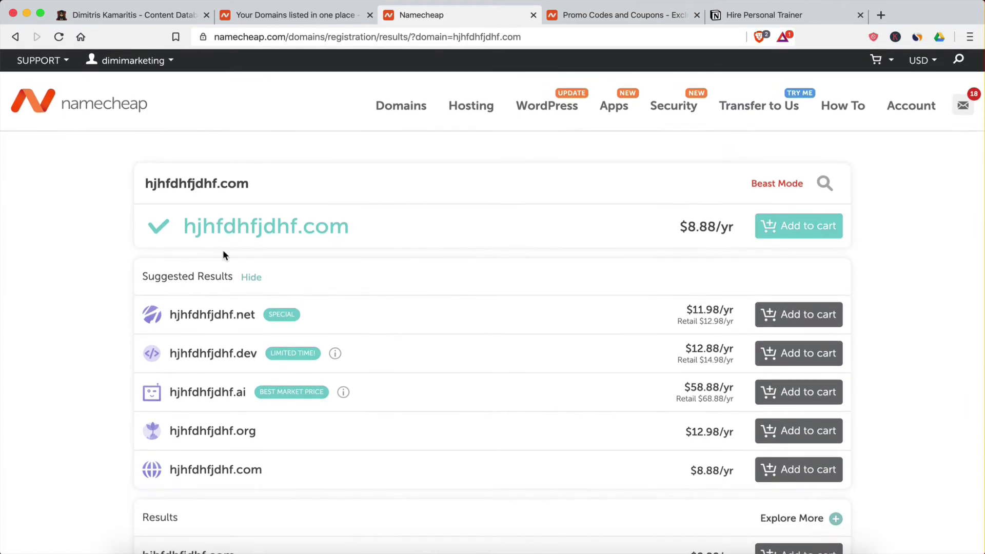
# Manage hirepersonaltrainer.info from the domain list and save Namecheap BasicDNS nameservers.
pyautogui.click(297, 16)
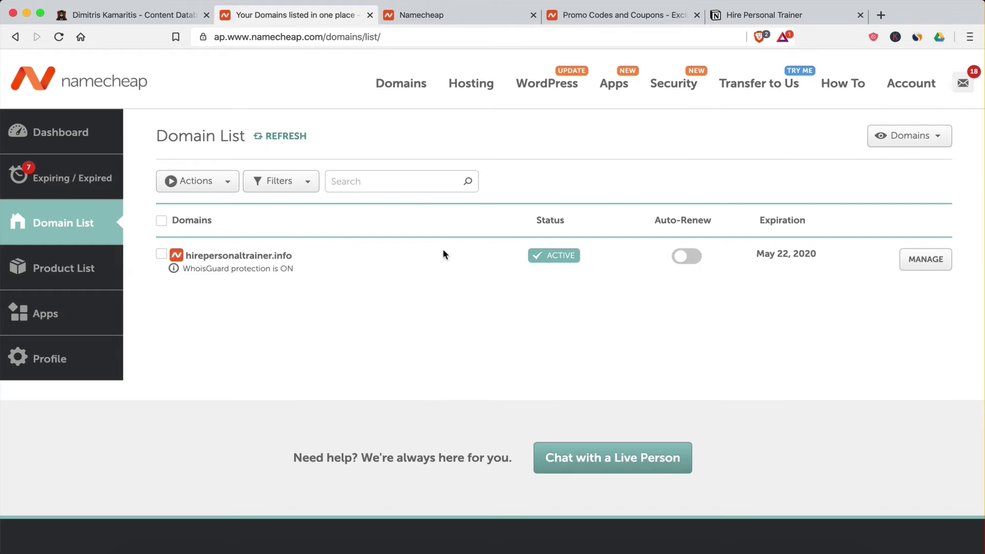
pyautogui.click(923, 262)
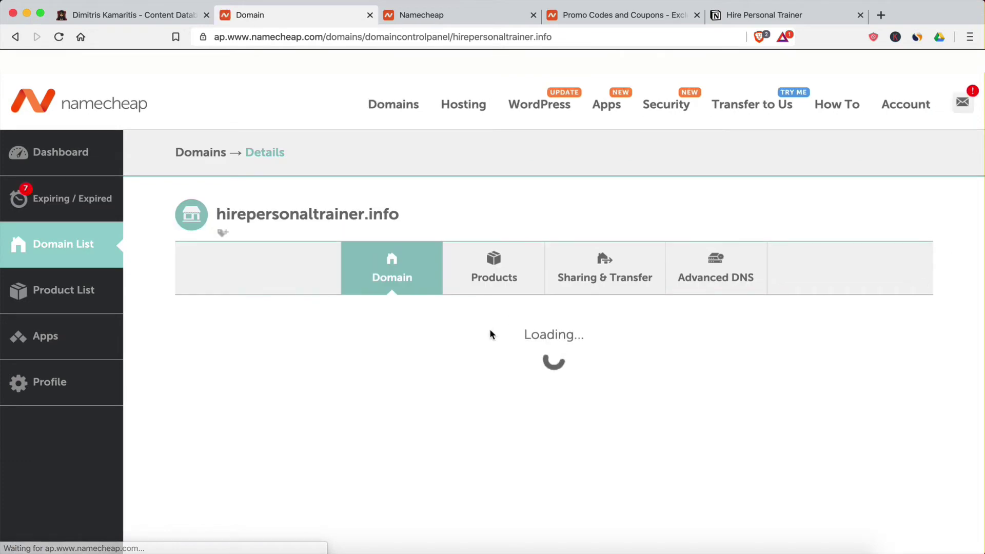
pyautogui.scroll(-1, 490, 335)
pyautogui.scroll(-2, 419, 365)
pyautogui.scroll(-2, 419, 365)
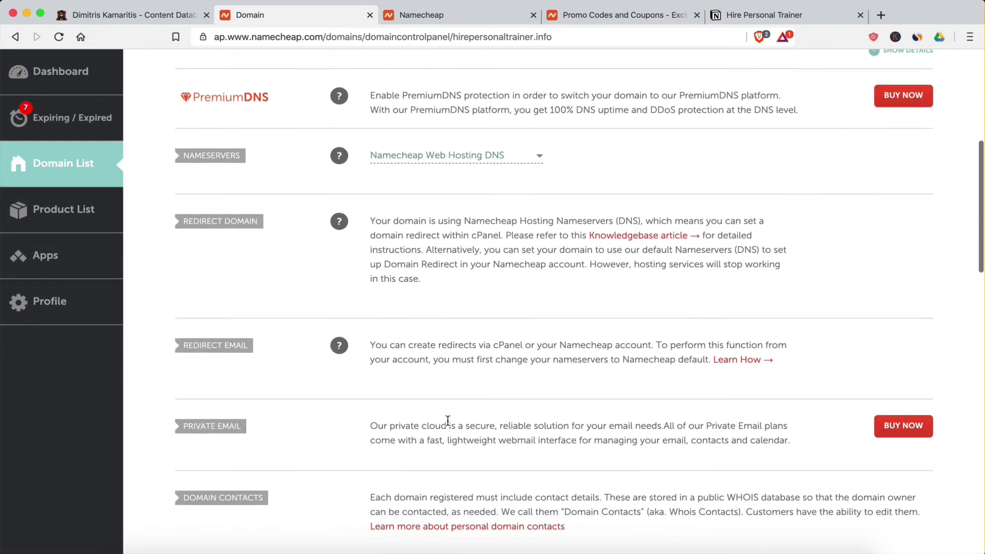
pyautogui.scroll(3, 447, 421)
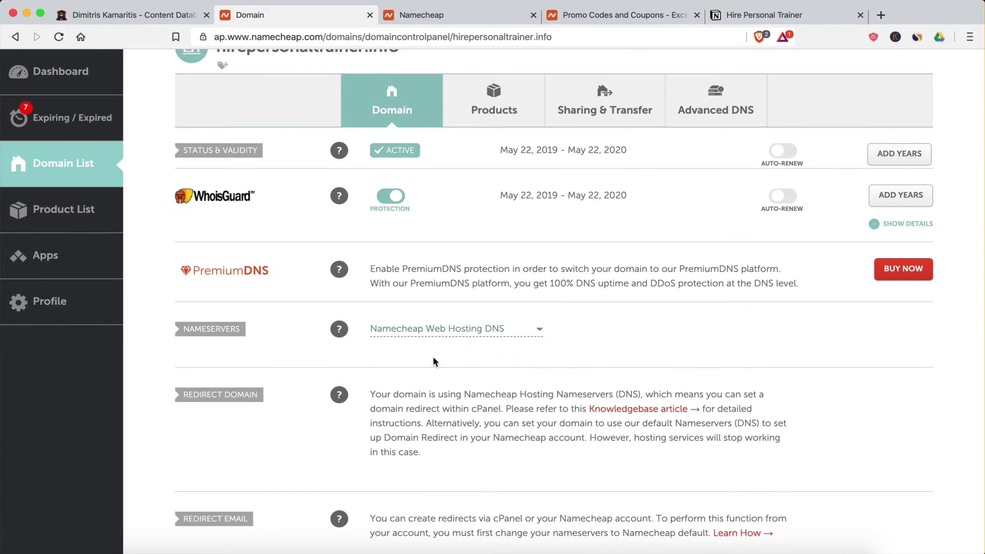
pyautogui.click(430, 331)
pyautogui.click(424, 353)
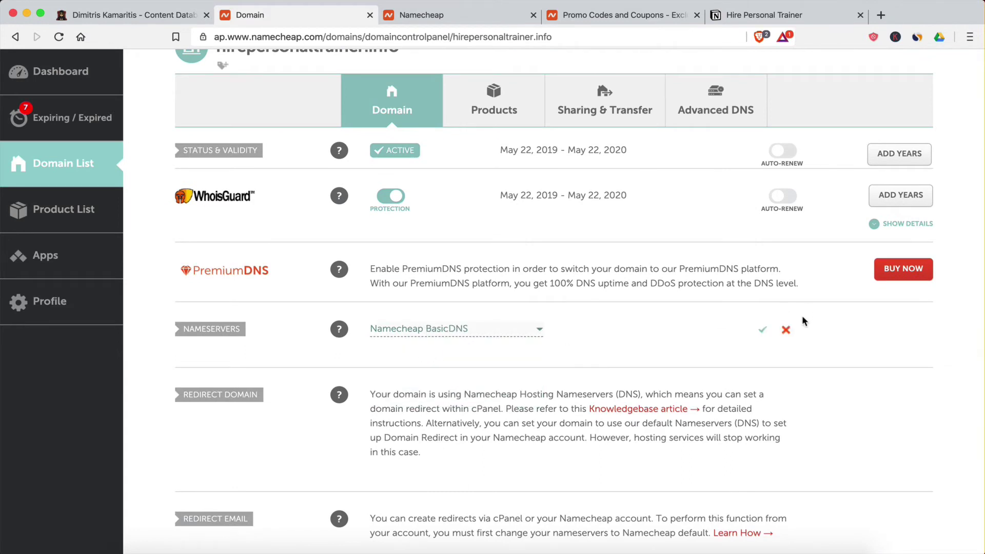
pyautogui.click(763, 330)
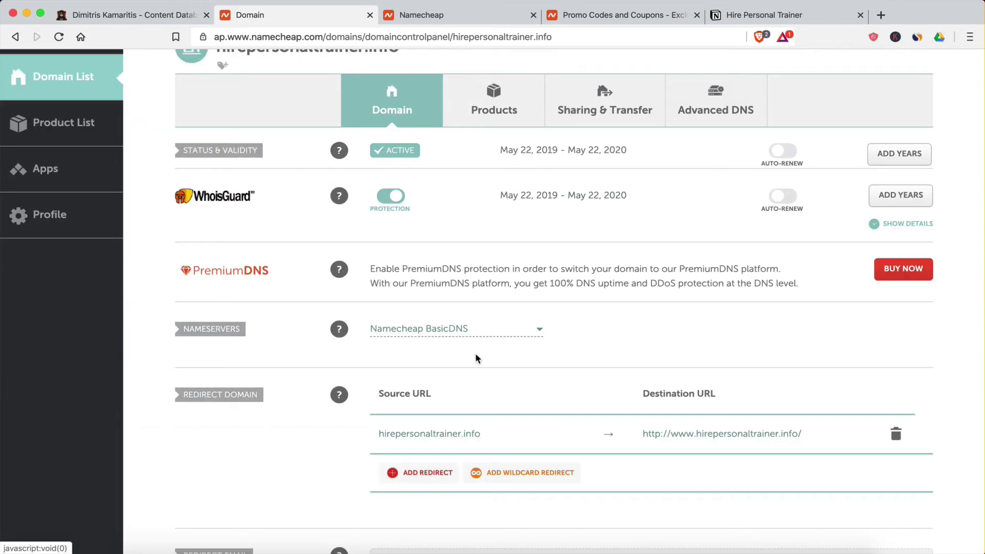
pyautogui.scroll(-3, 476, 358)
pyautogui.scroll(-2, 476, 358)
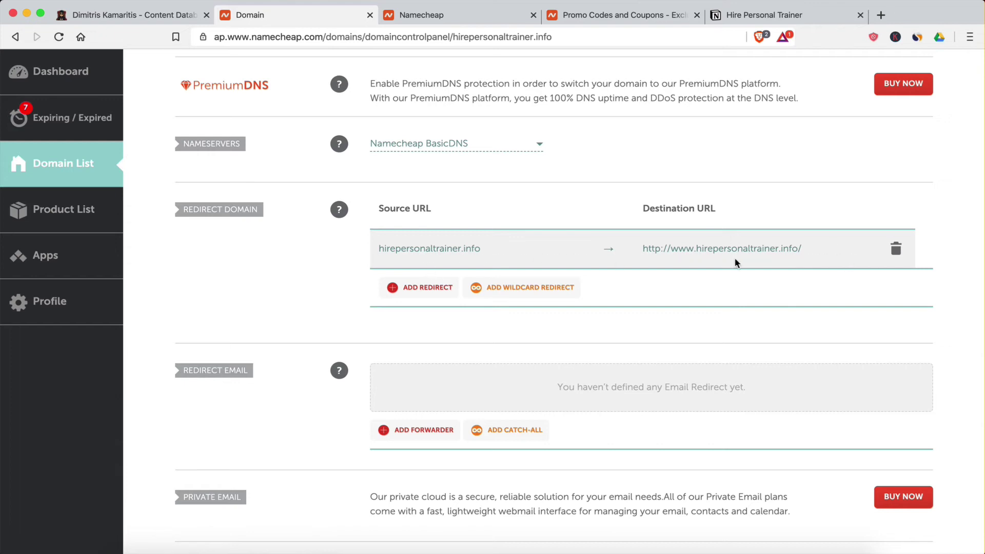
# Delete the bare-domain-to-www redirect record and confirm with Yes.
pyautogui.click(896, 249)
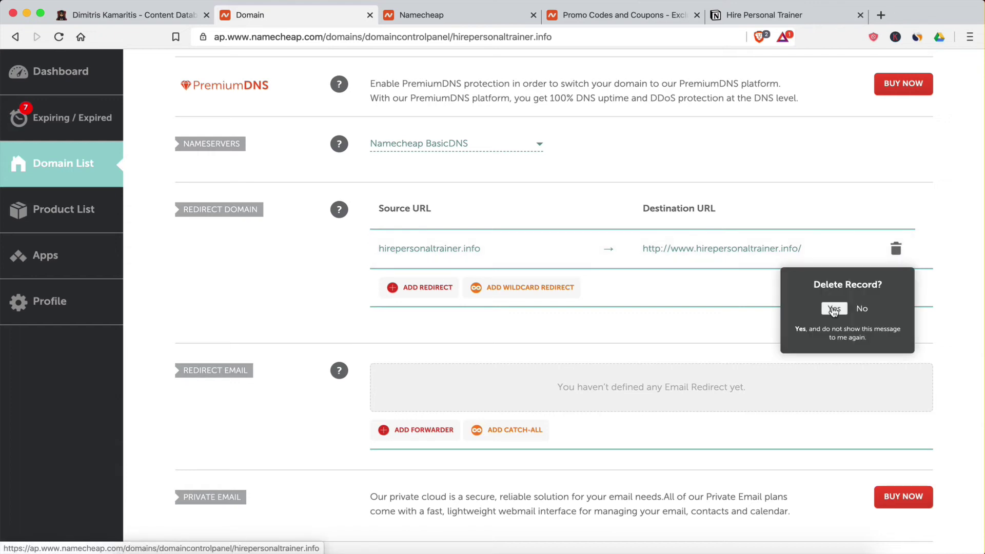
pyautogui.click(833, 308)
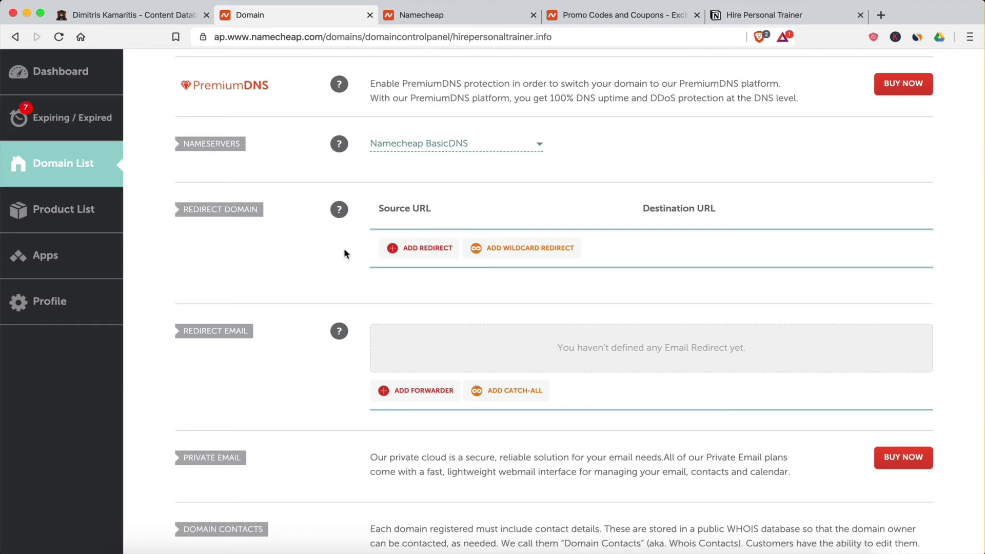
# Add a redirect with source hirepersonaltrainer.info, then go to the Hire Personal Trainer Notion page.
pyautogui.click(409, 248)
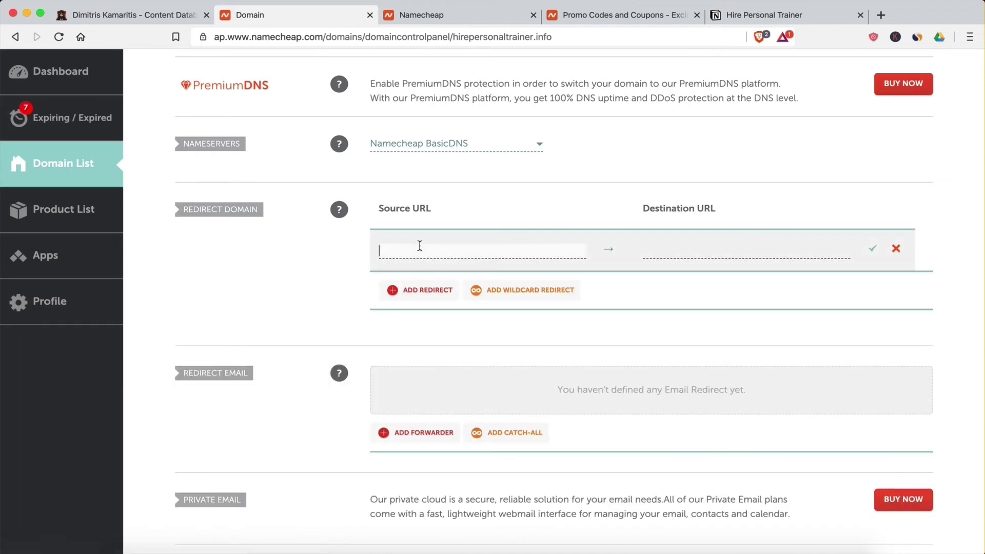
pyautogui.write('hire')
pyautogui.scroll(5, 413, 237)
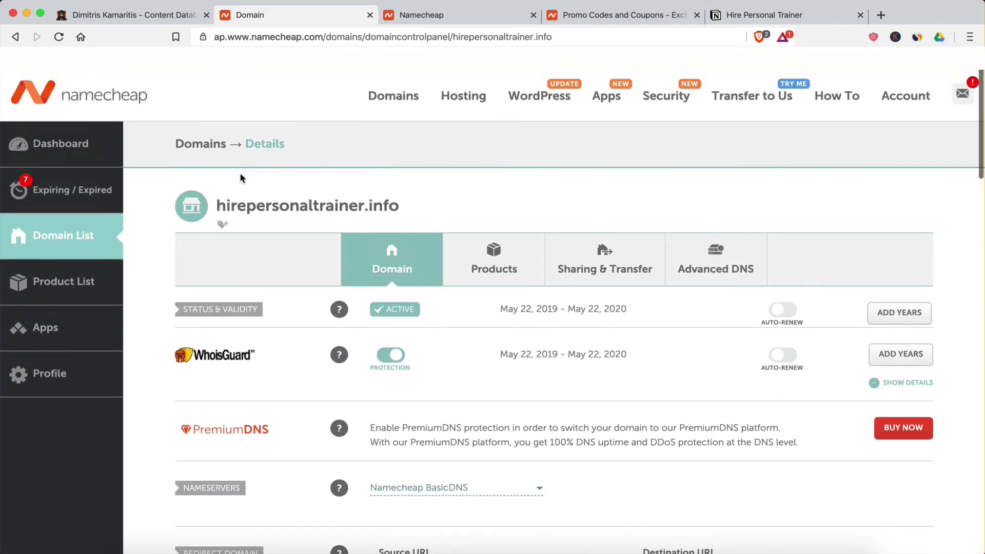
pyautogui.moveTo(216, 206)
pyautogui.mouseDown()
pyautogui.moveTo(401, 204)
pyautogui.moveTo(374, 225)
pyautogui.mouseUp()
pyautogui.hotkey('ctrl', 'c')
pyautogui.scroll(-5, 401, 204)
pyautogui.hotkey('ctrl', 'v')
pyautogui.press('BackSpace')
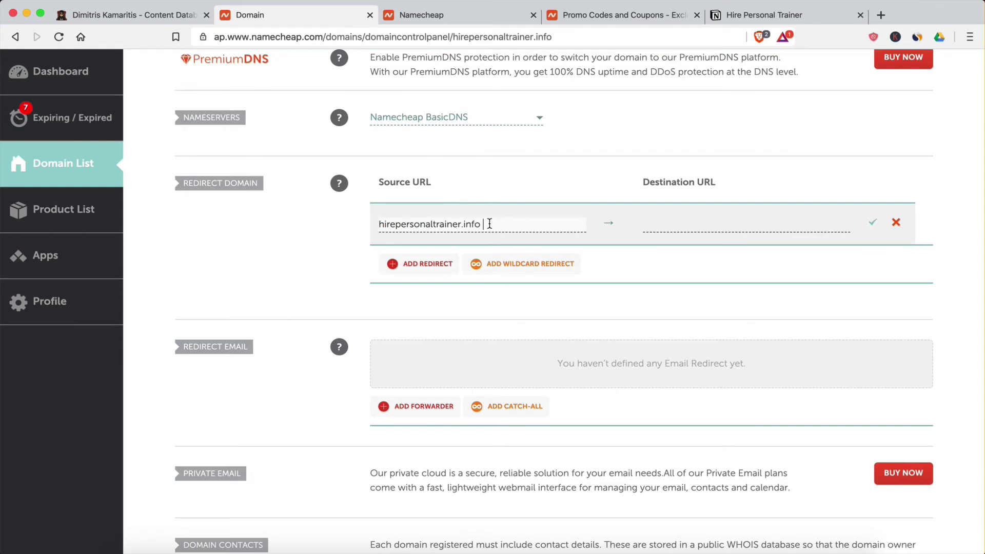
pyautogui.click(694, 224)
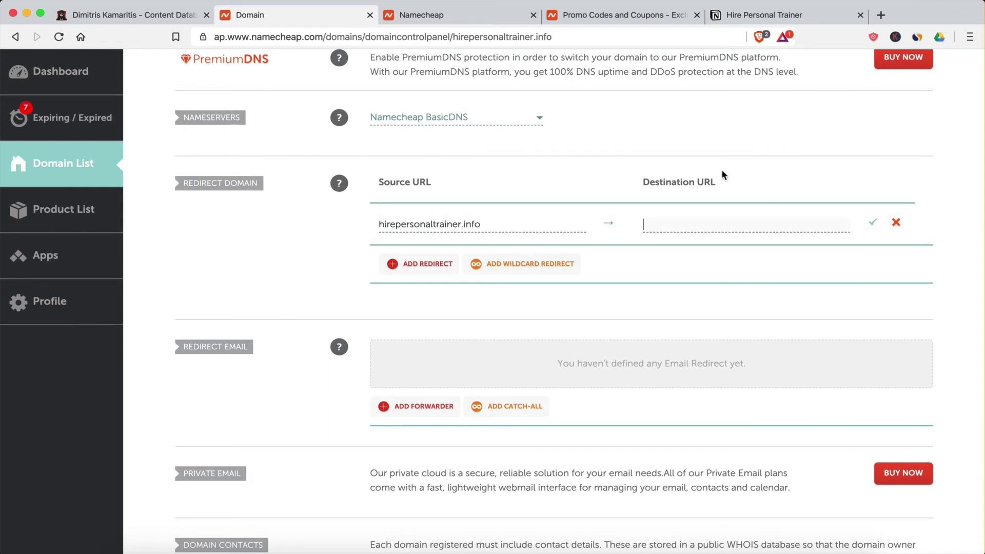
pyautogui.click(734, 18)
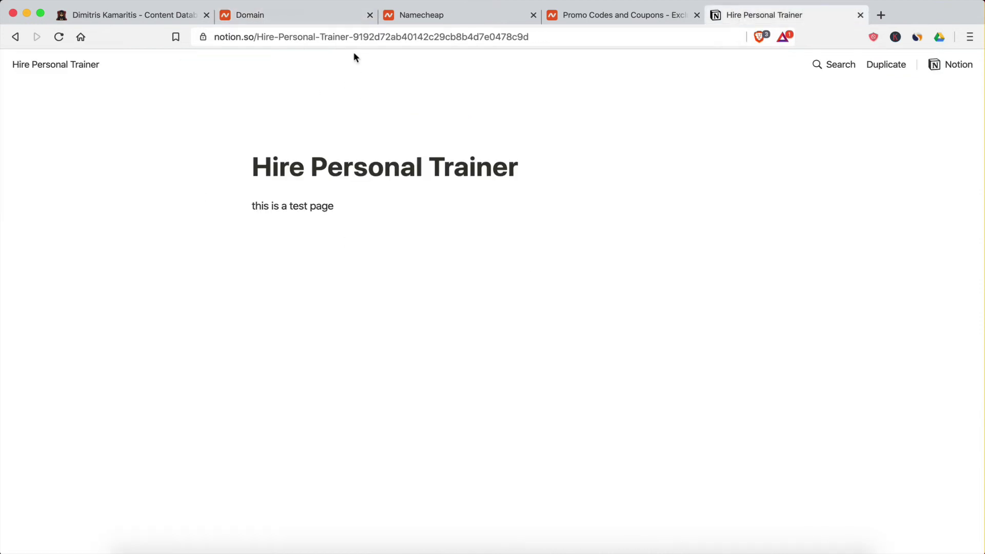
# Paste the Notion page URL as the redirect destination and save the redirect.
pyautogui.click(441, 40)
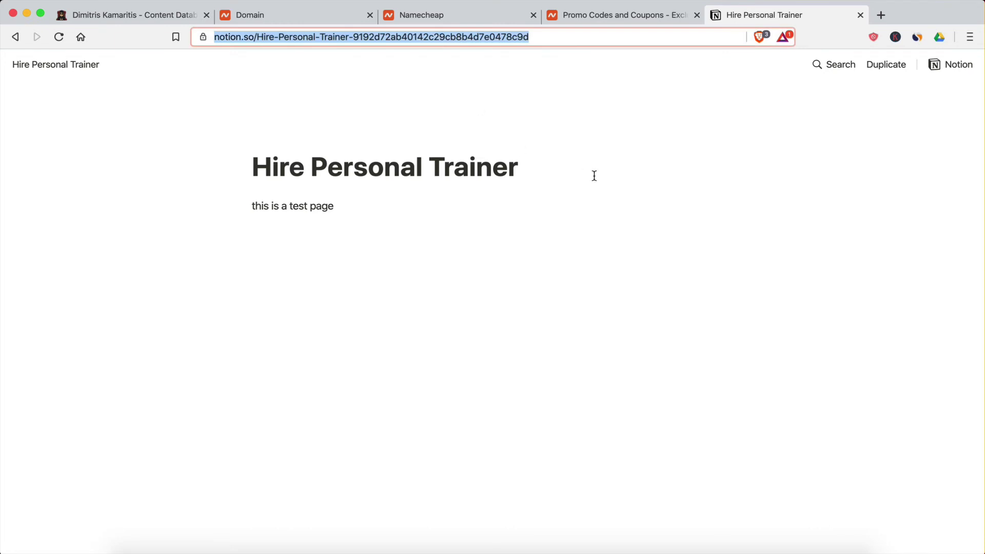
pyautogui.click(334, 17)
pyautogui.click(663, 223)
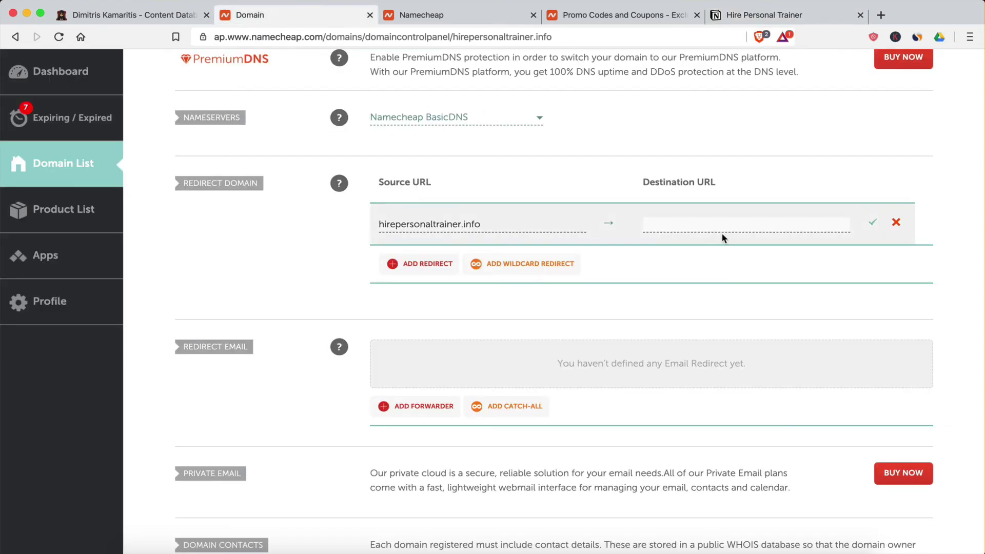
pyautogui.press('super+v')
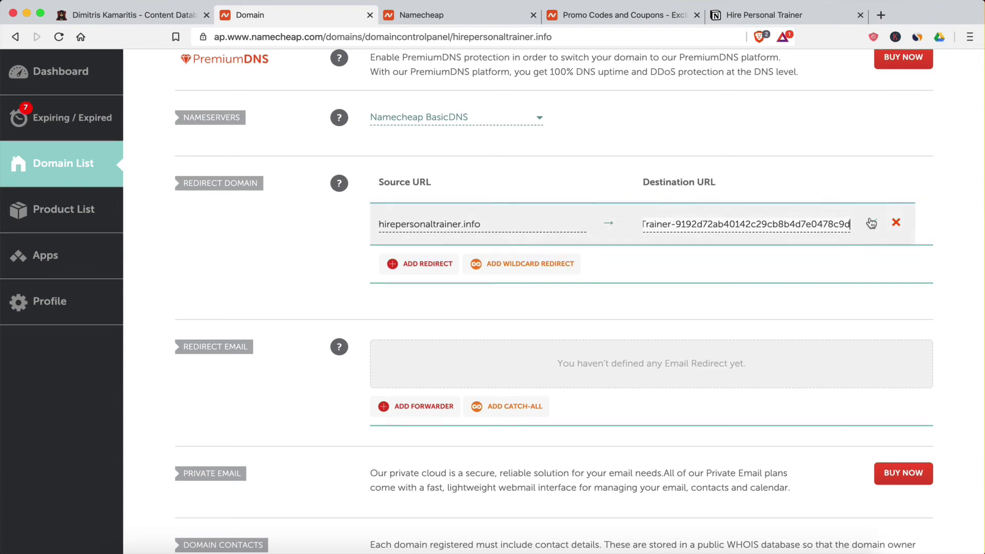
pyautogui.click(873, 222)
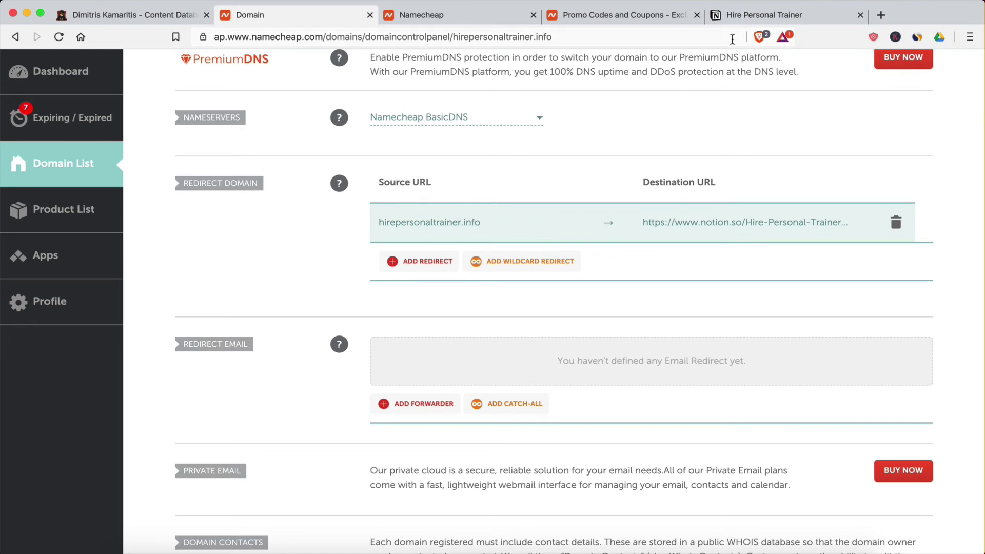
# Load hirepersonaltrainer.info in the Notion tab, then return to the Content Database page.
pyautogui.click(733, 23)
pyautogui.write('hire')
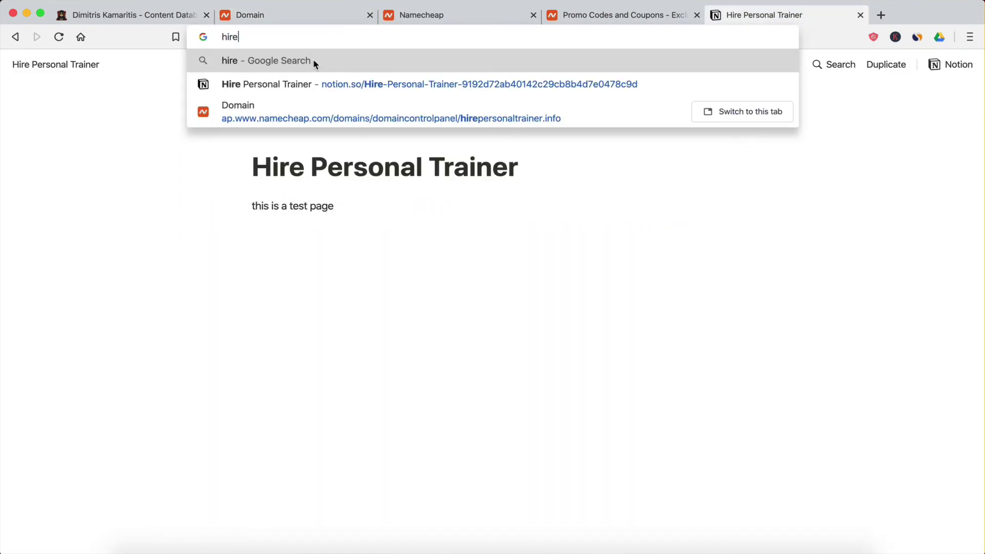
pyautogui.write('p')
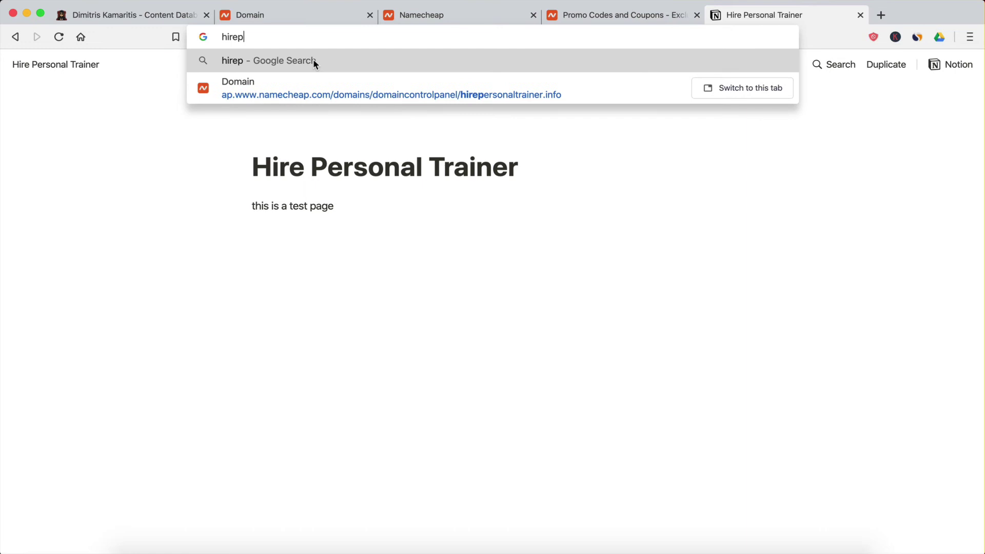
pyautogui.write('ersonalt')
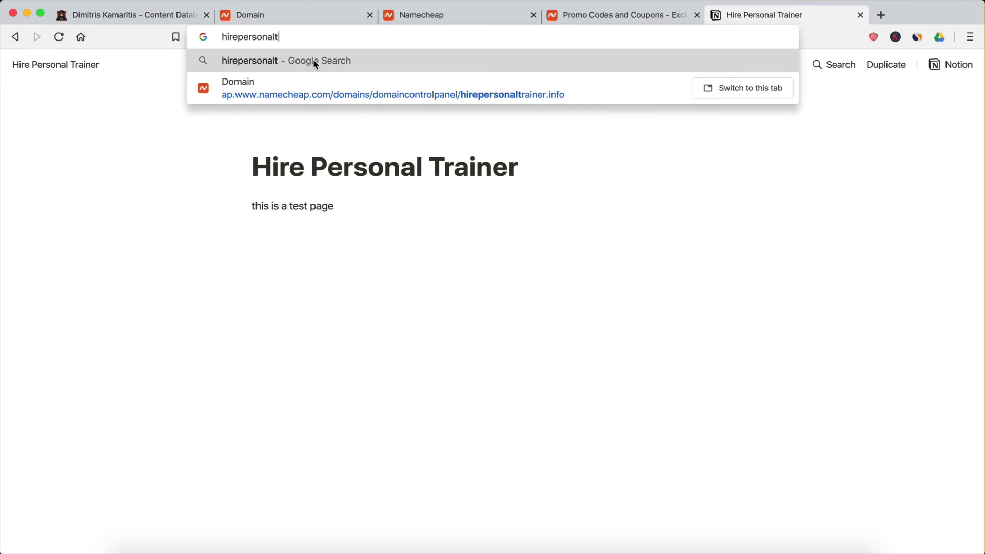
pyautogui.write('rainer.ingo')
pyautogui.press('BackSpace')
pyautogui.press('BackSpace')
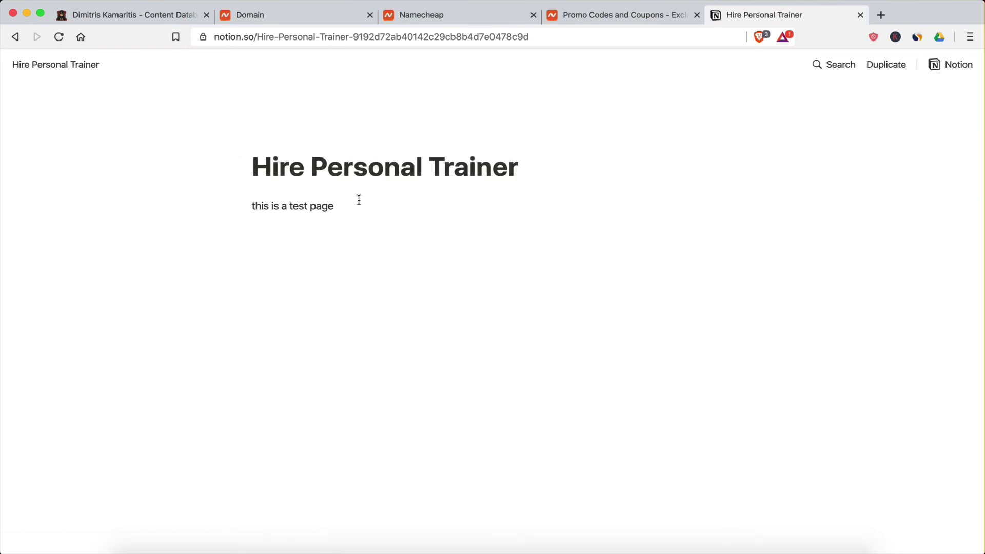
pyautogui.click(116, 20)
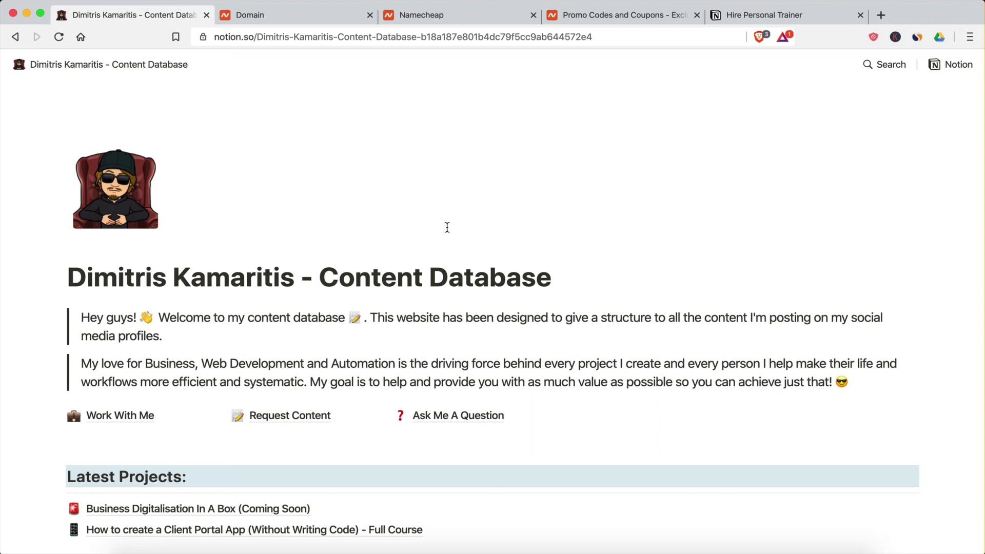
pyautogui.click(356, 36)
pyautogui.write('di')
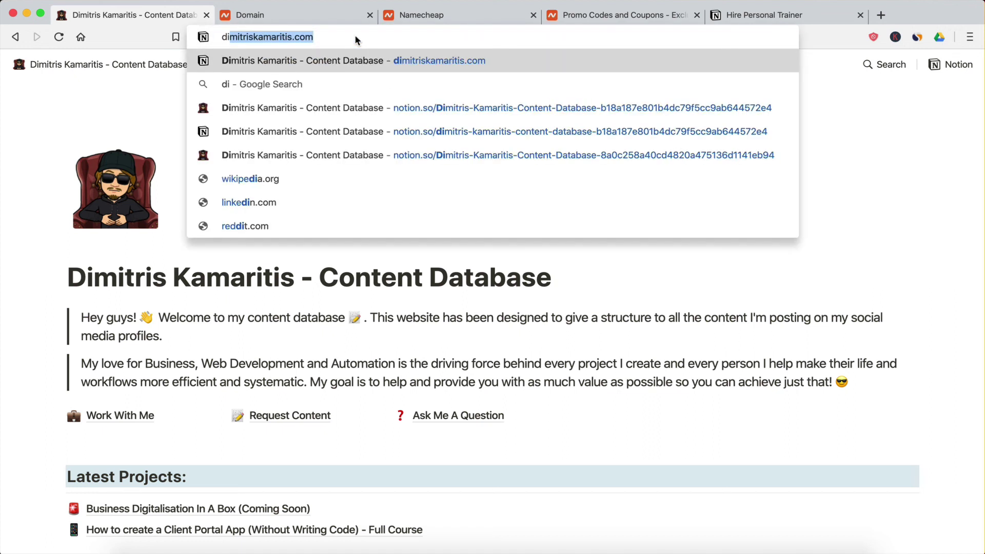
pyautogui.write('mitrikama')
pyautogui.press('BackSpace')
pyautogui.press('BackSpace')
pyautogui.press('BackSpace')
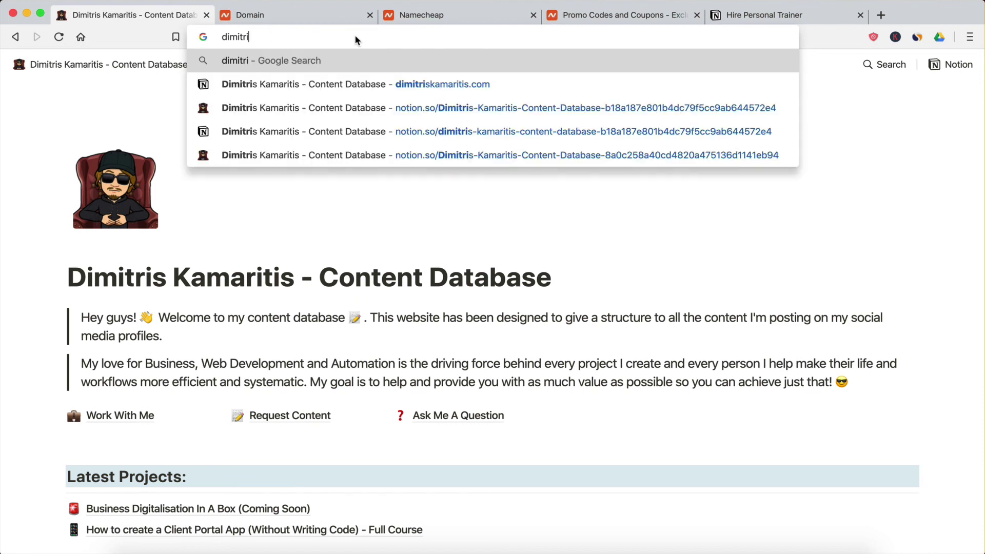
pyautogui.write('skamaritis.c')
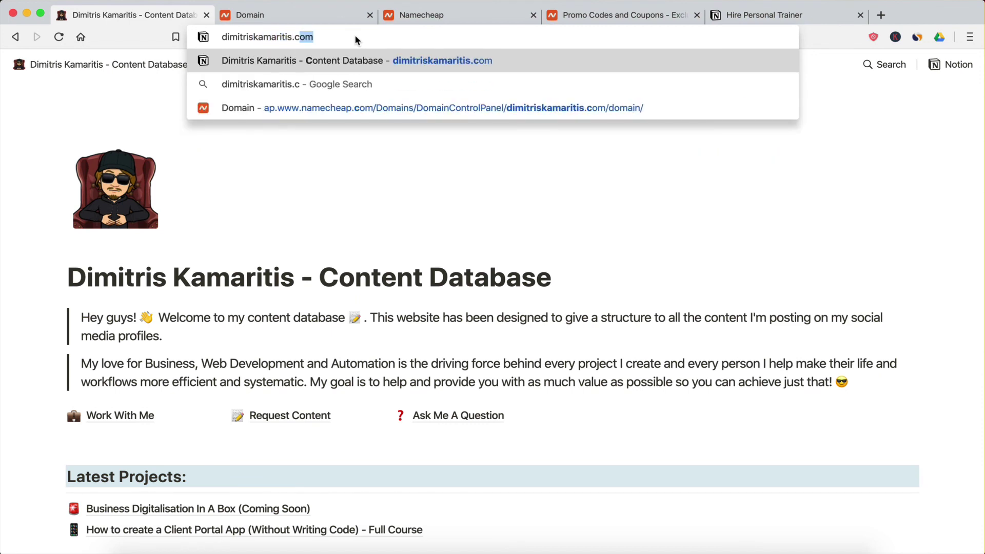